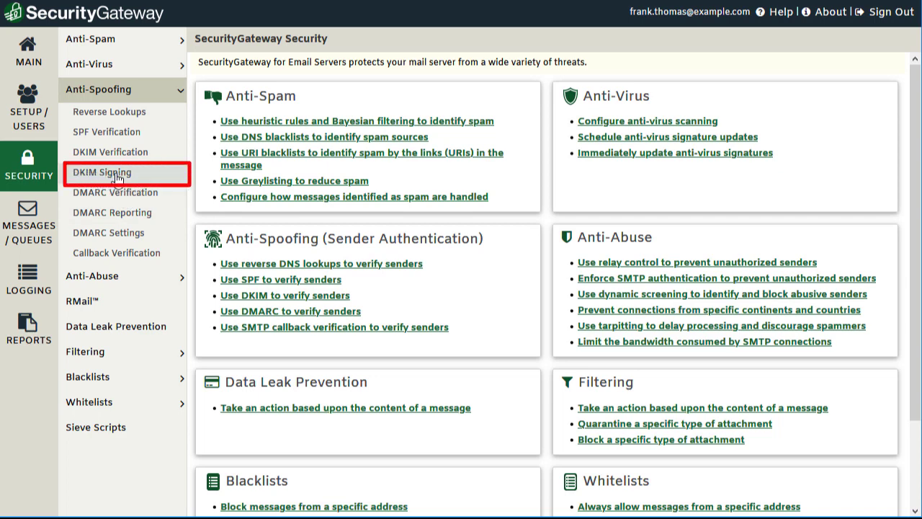
# Step: Open the DKIM signing settings and select example.com as the domain to configure
pyautogui.click(118, 178)
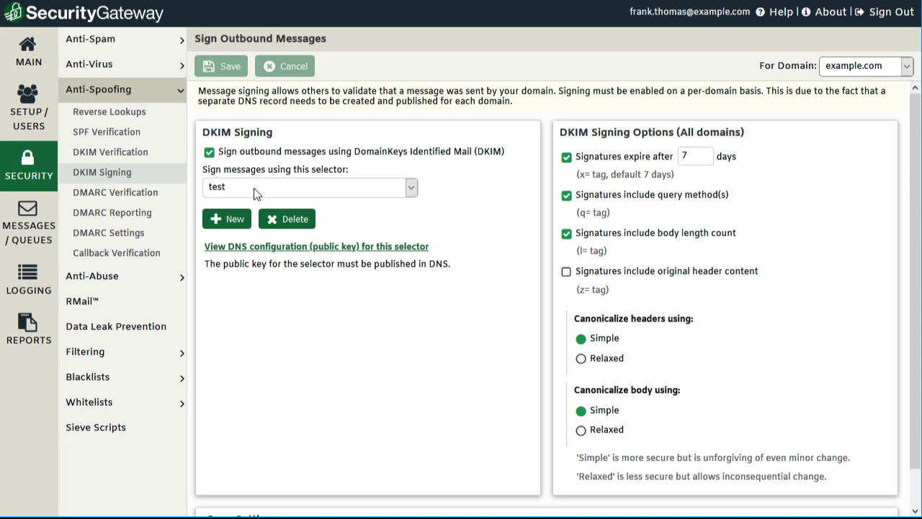
pyautogui.click(908, 67)
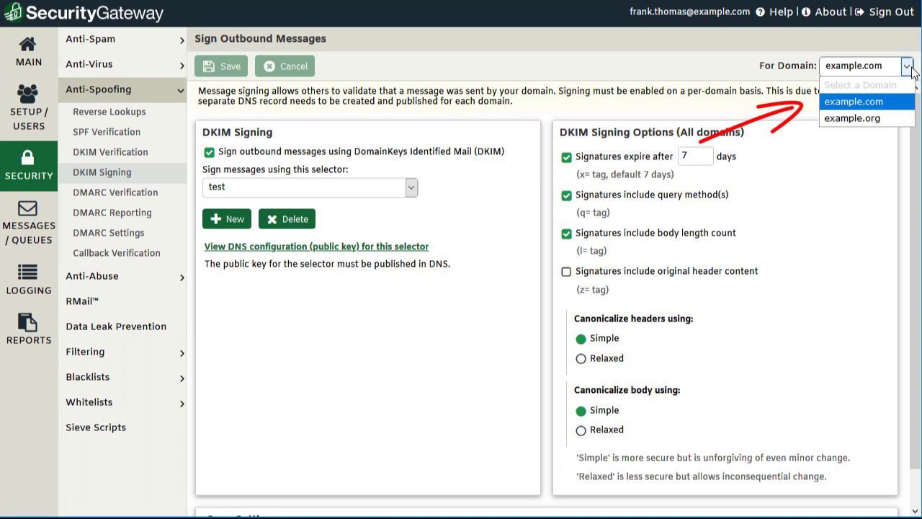
pyautogui.click(887, 106)
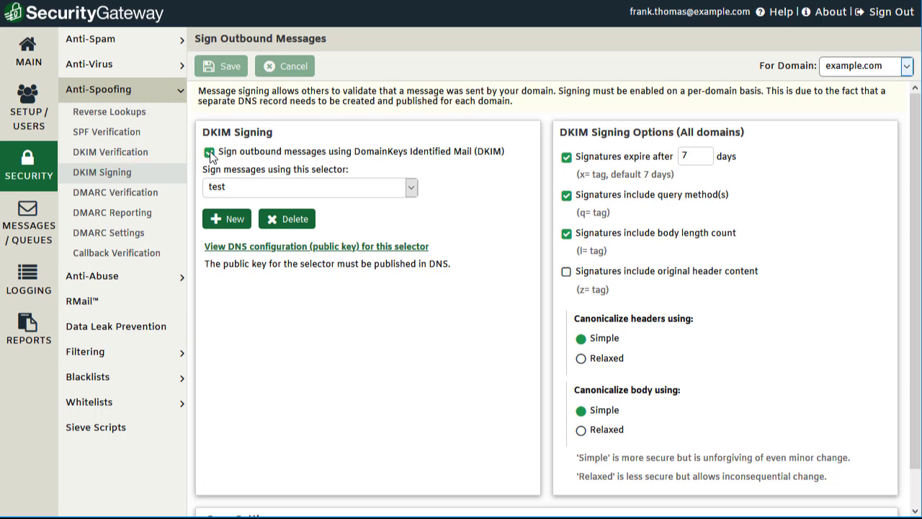
# Step: Check the existing DKIM selectors and create a new selector named test2 for example.com
pyautogui.click(411, 189)
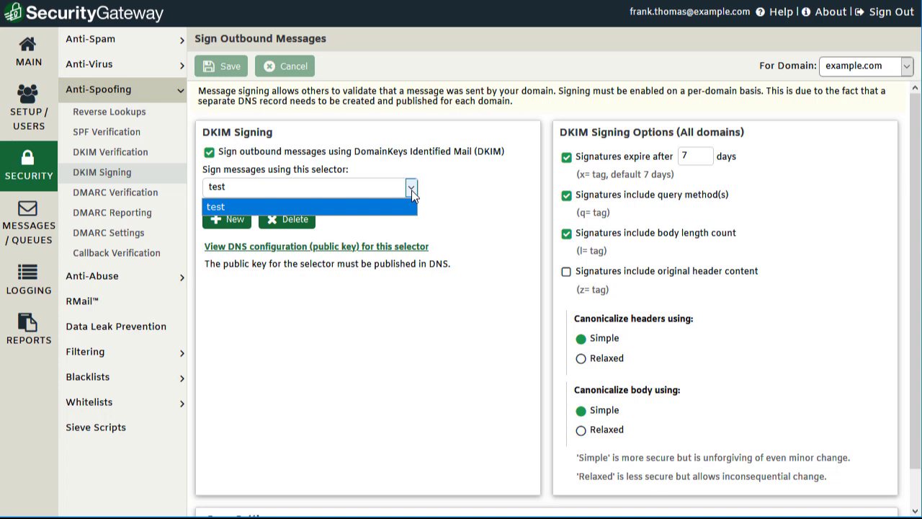
pyautogui.click(412, 190)
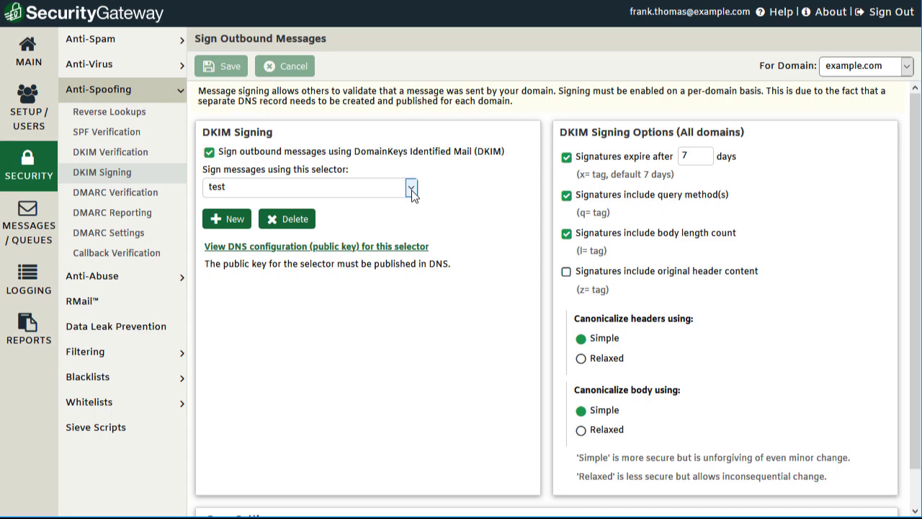
pyautogui.click(227, 219)
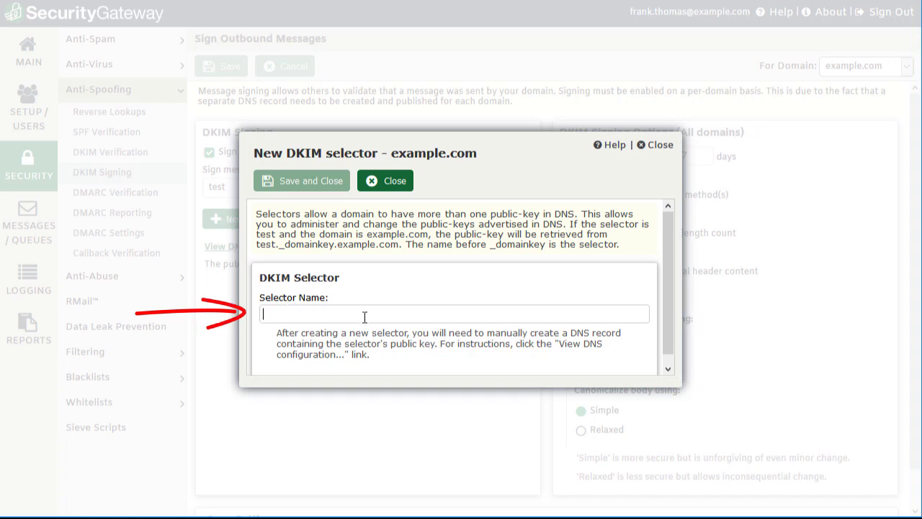
pyautogui.write('test2')
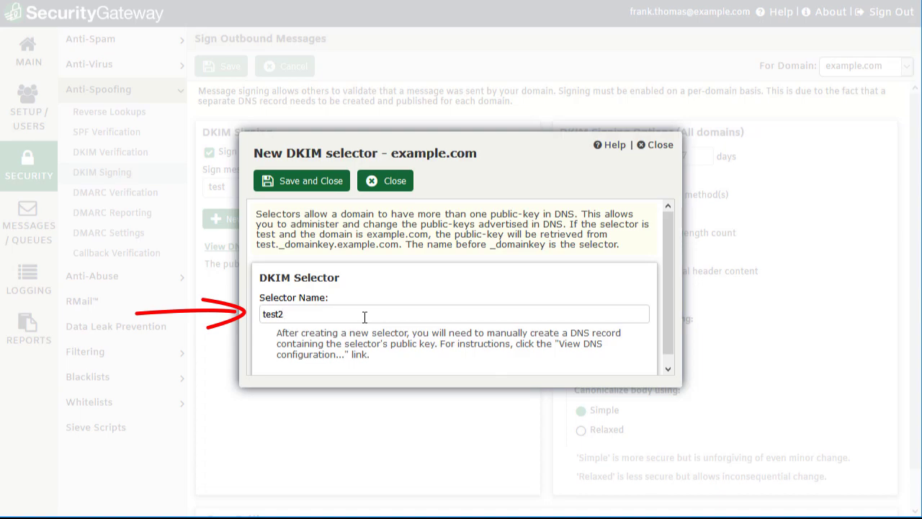
pyautogui.click(319, 183)
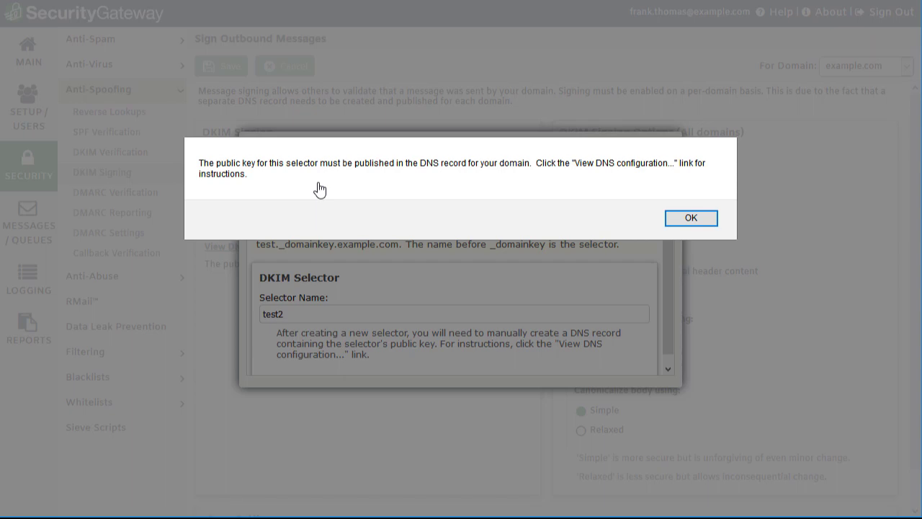
pyautogui.click(691, 219)
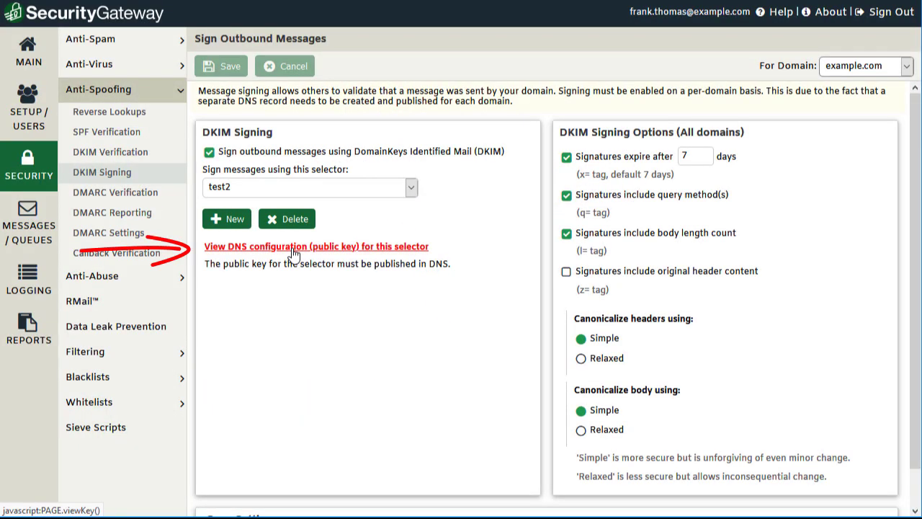
# Step: View the DNS configuration of the test2 selector and copy its complete DKIM record
pyautogui.click(293, 246)
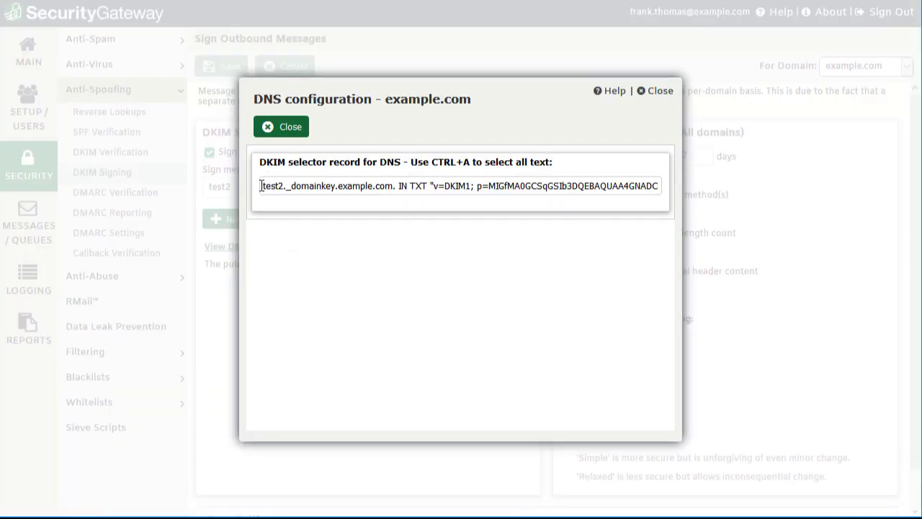
pyautogui.moveTo(261, 185); pyautogui.dragTo(675, 181)
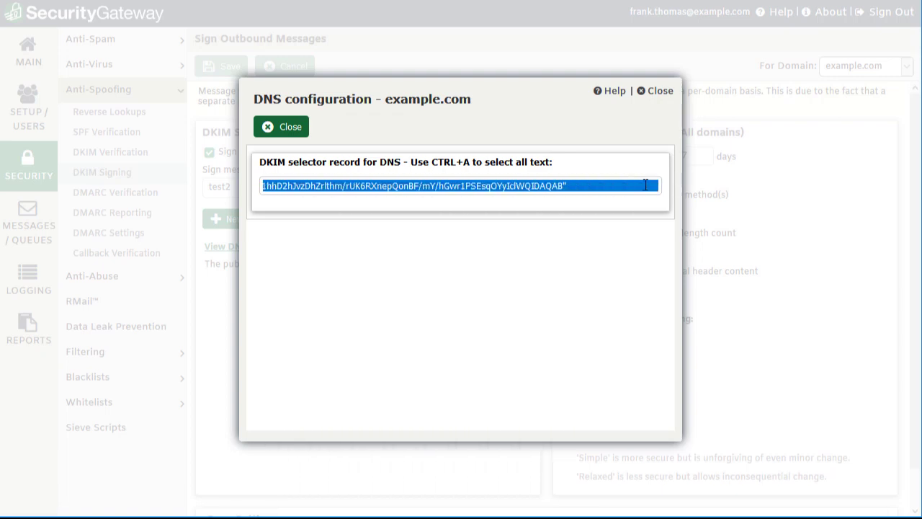
pyautogui.rightClick(451, 188)
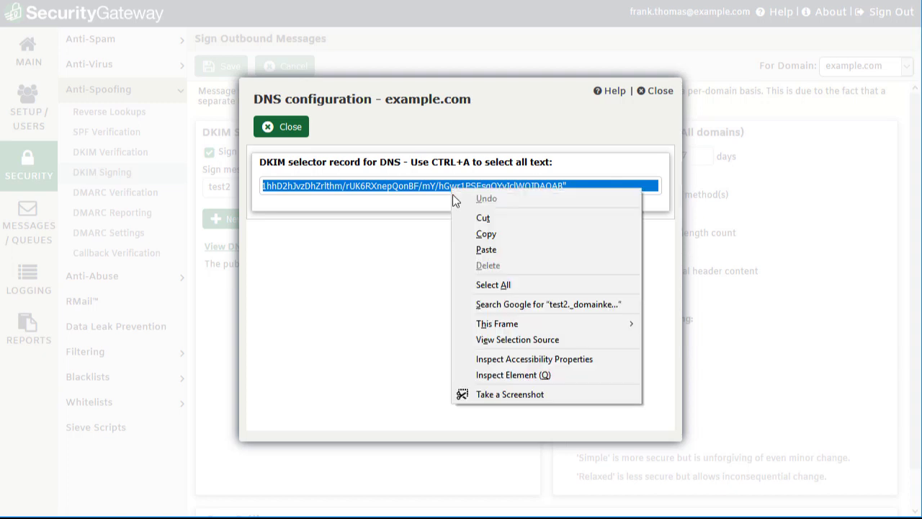
pyautogui.click(487, 234)
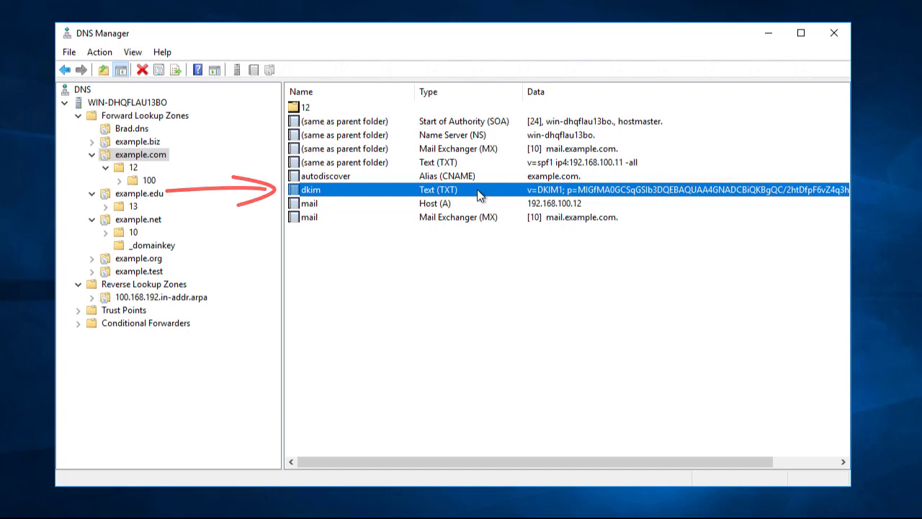
# Step: In DNS Manager, examine the record name, fully qualified domain name and text of the existing dkim TXT record in the example.com zone
pyautogui.doubleClick(375, 195)
pyautogui.moveTo(362, 38); pyautogui.dragTo(401, 110)
pyautogui.click(377, 162)
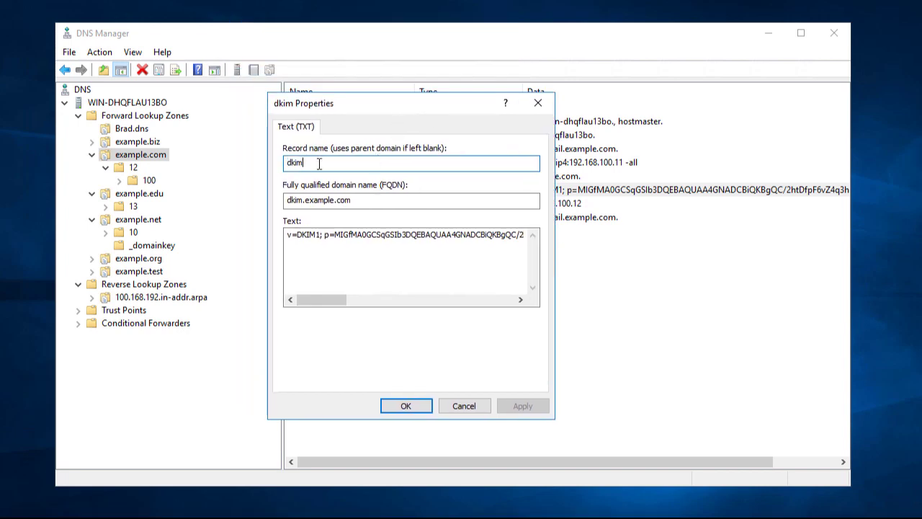
pyautogui.moveTo(319, 163); pyautogui.dragTo(264, 160)
pyautogui.click(383, 204)
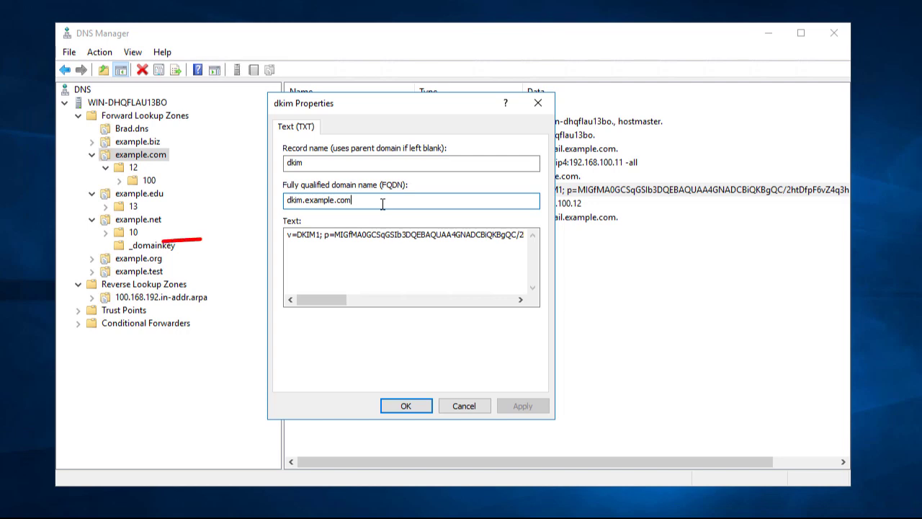
pyautogui.click(362, 237)
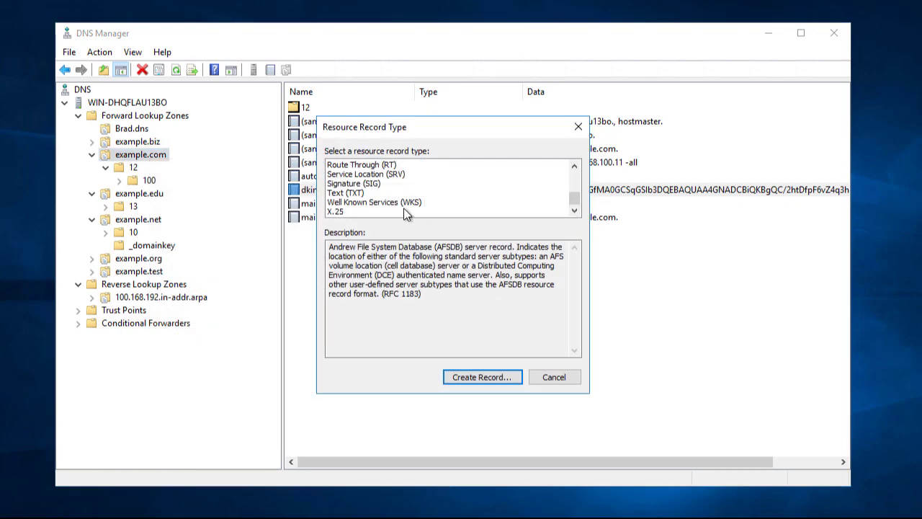
# Step: Start a new Text (TXT) resource record in the example.com zone with the record name dkim
pyautogui.click(345, 194)
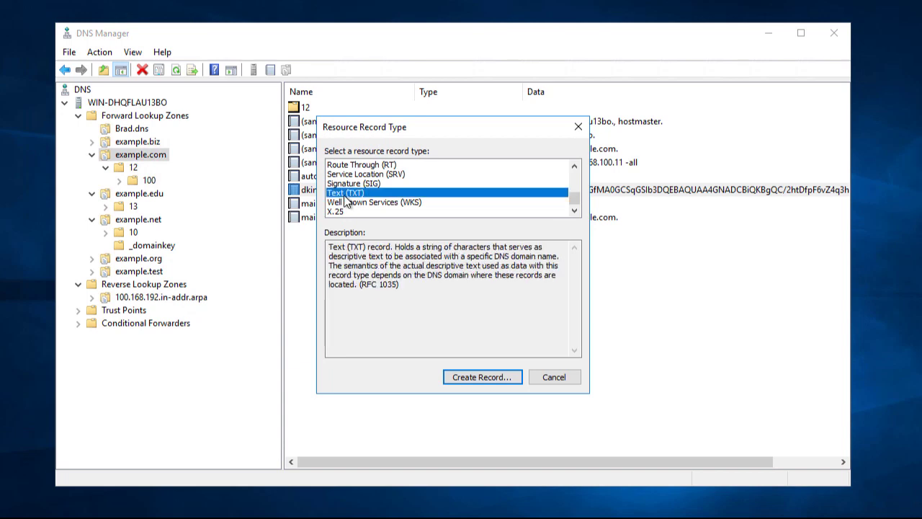
pyautogui.click(466, 378)
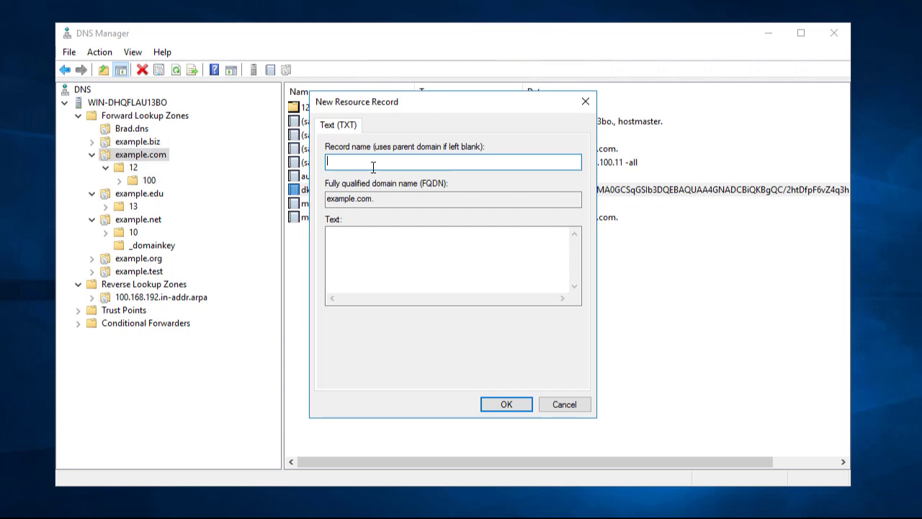
pyautogui.write('dkim')
pyautogui.click(350, 230)
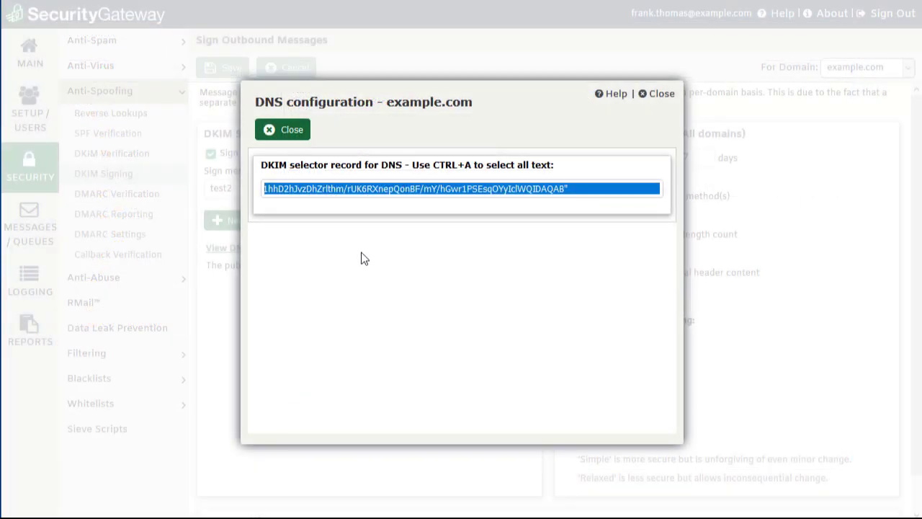
# Step: Copy the DKIM selector record from SecurityGateway and paste it as the text of the new dkim record in DNS Manager
pyautogui.rightClick(391, 188)
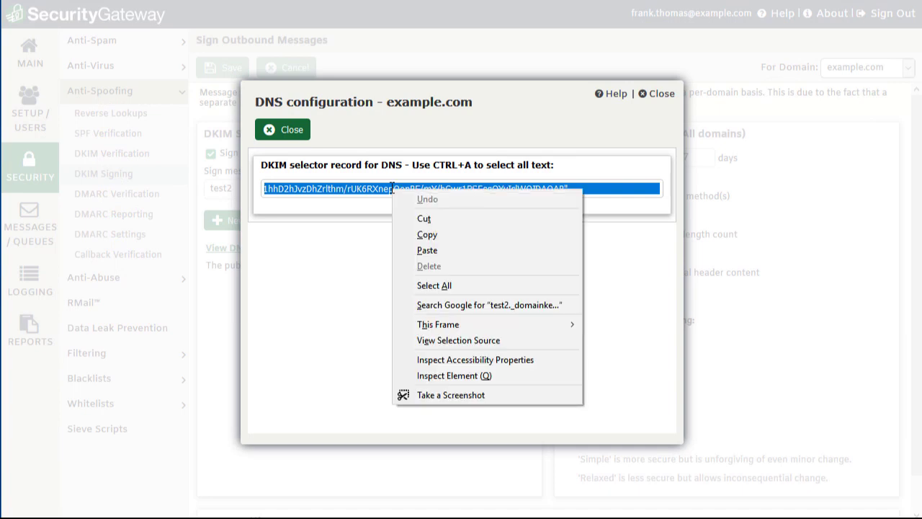
pyautogui.click(435, 240)
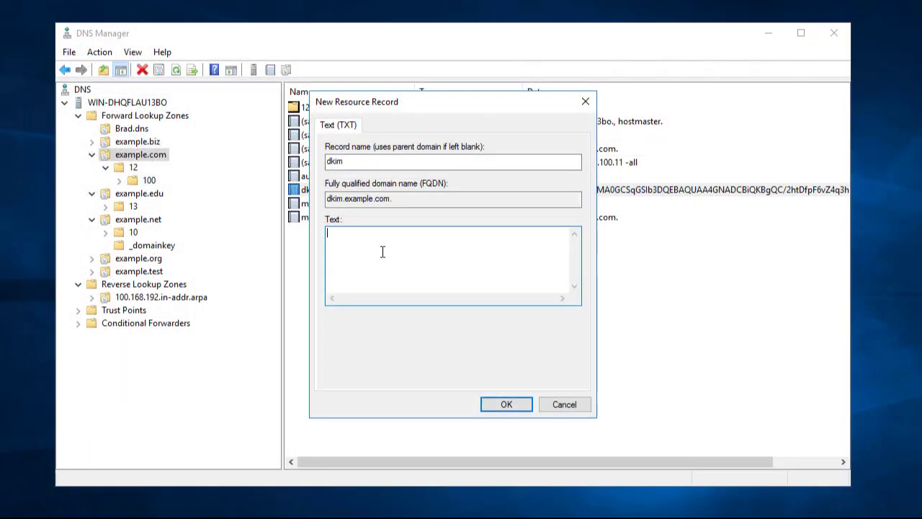
pyautogui.hotkey('ctrl', 'v')
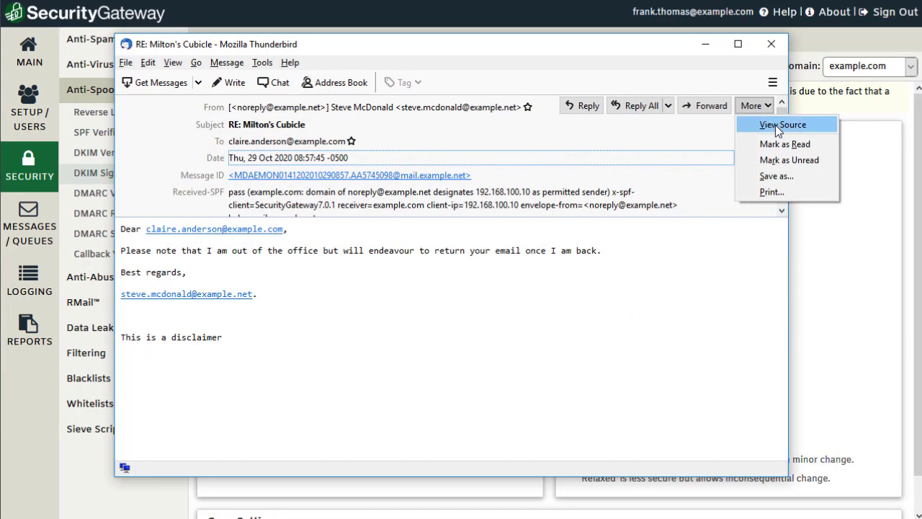
# Step: View the received message's source in Thunderbird and examine the t=, x= and q= tags of its DKIM signature
pyautogui.click(775, 124)
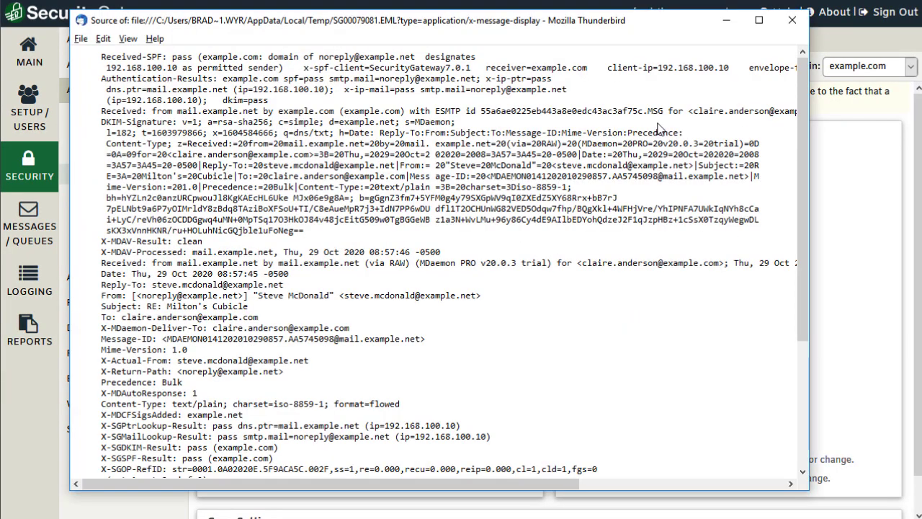
pyautogui.moveTo(142, 132); pyautogui.dragTo(205, 130)
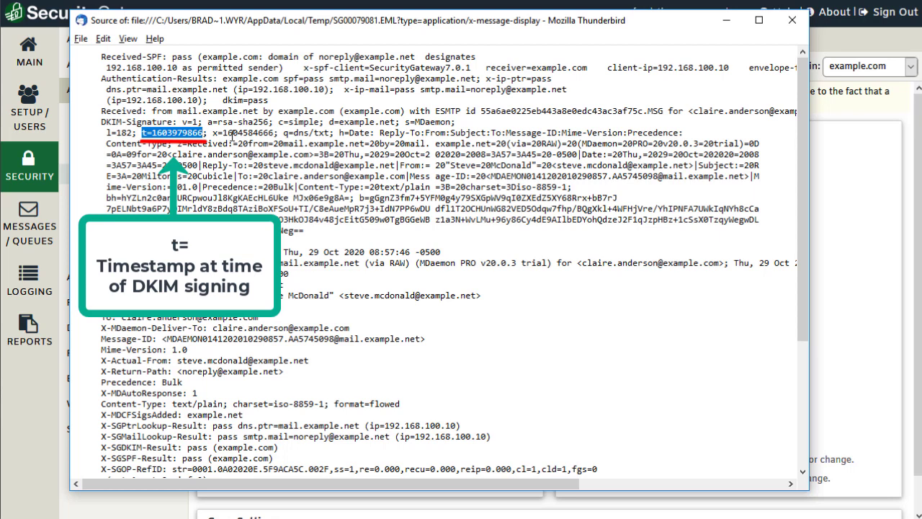
pyautogui.moveTo(212, 133); pyautogui.dragTo(276, 134)
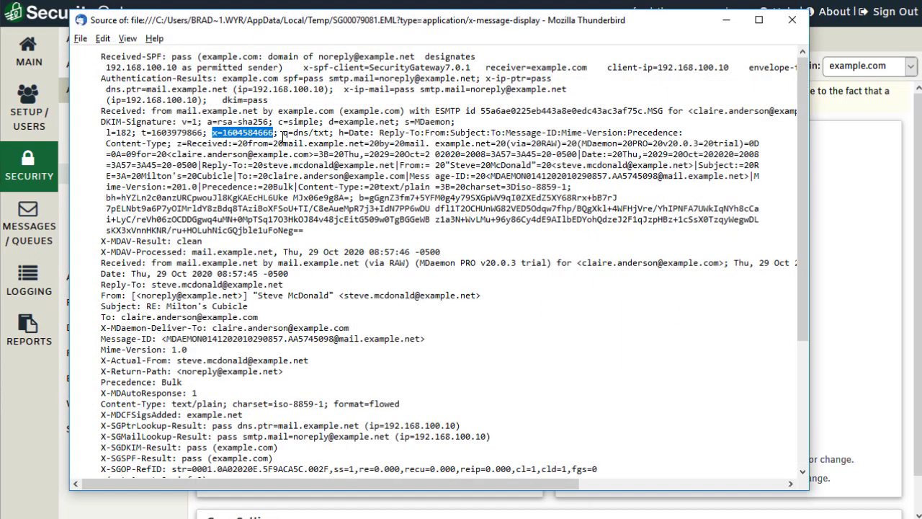
pyautogui.moveTo(283, 133); pyautogui.dragTo(332, 133)
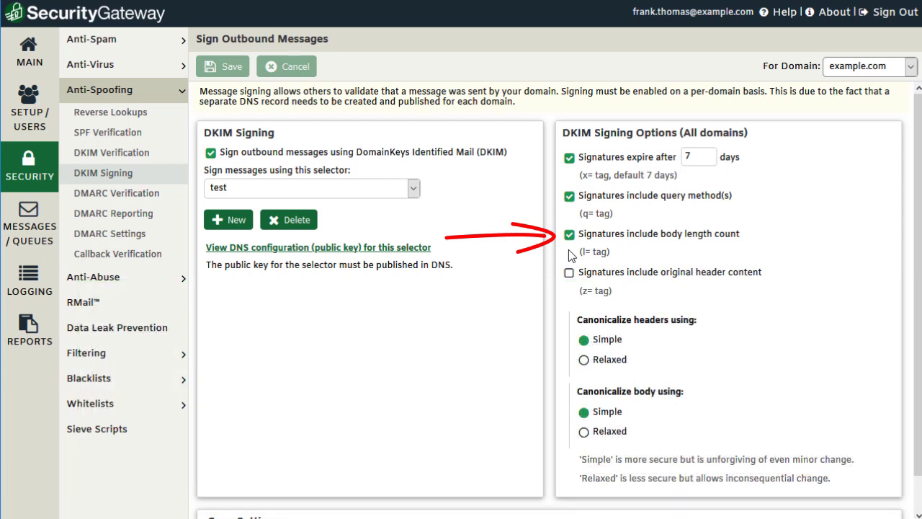
# Step: In SecurityGateway's DKIM signing options, disable the body length count and enable including original header content in signatures
pyautogui.click(569, 235)
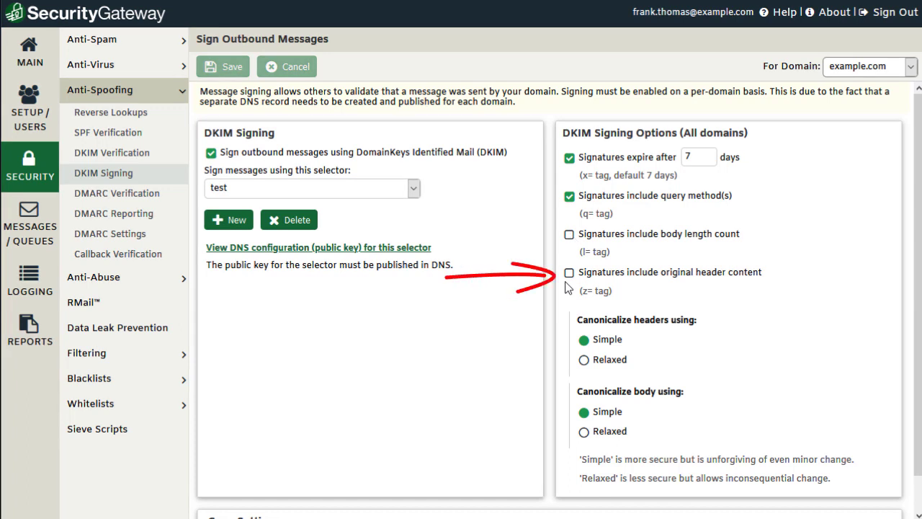
pyautogui.click(569, 274)
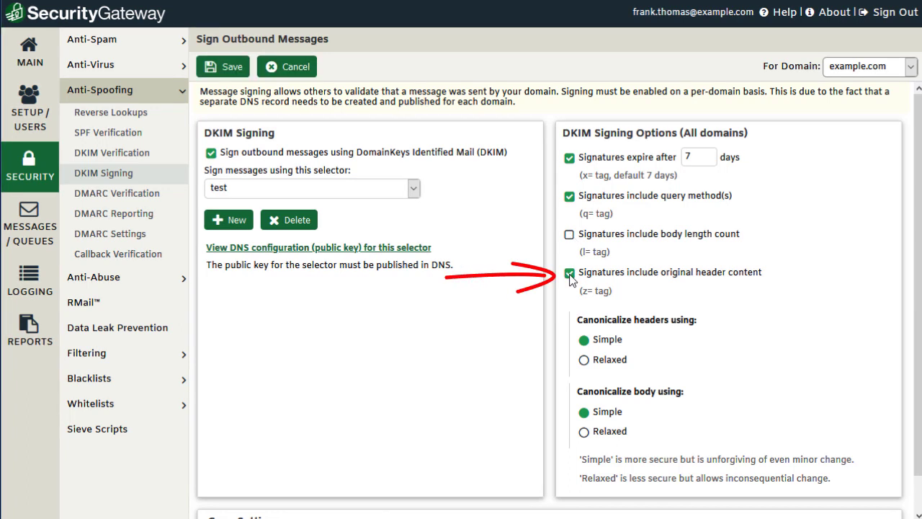
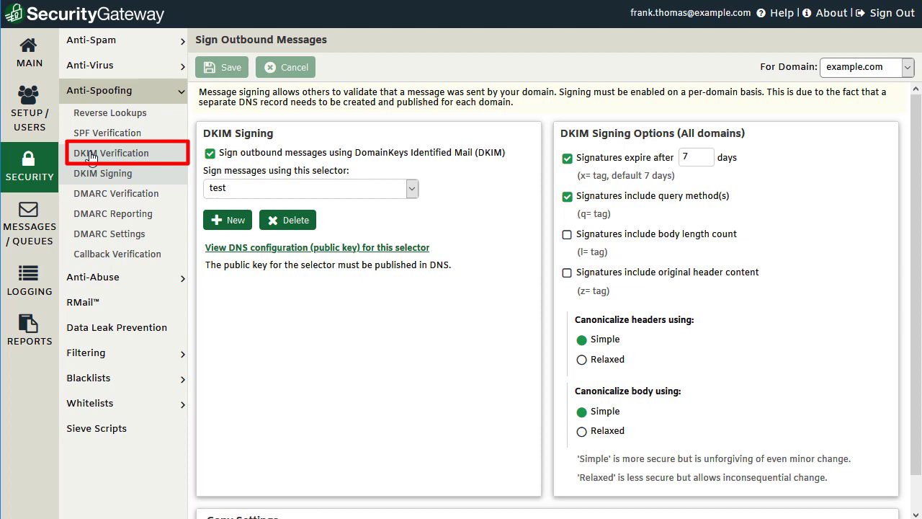
# Step: In the DKIM verification settings, leave body length count off and stop requiring signatures to protect the Subject header
pyautogui.click(92, 158)
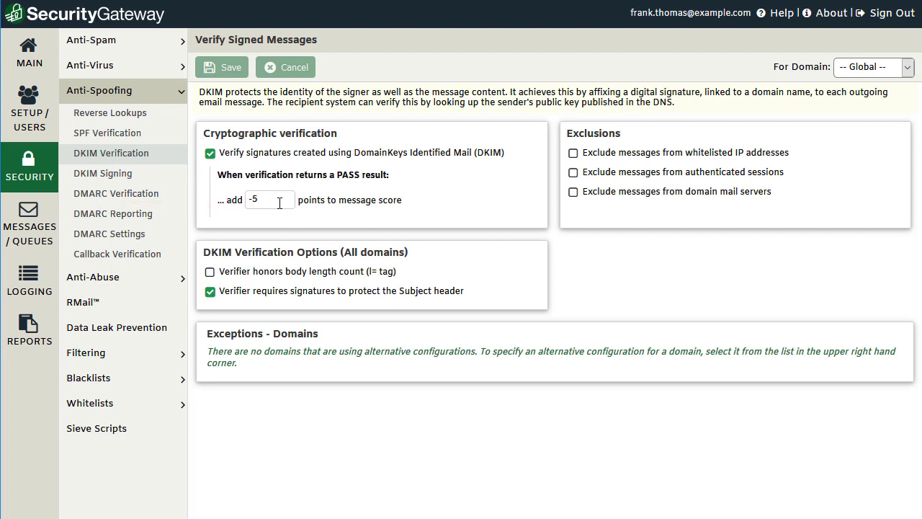
pyautogui.click(211, 278)
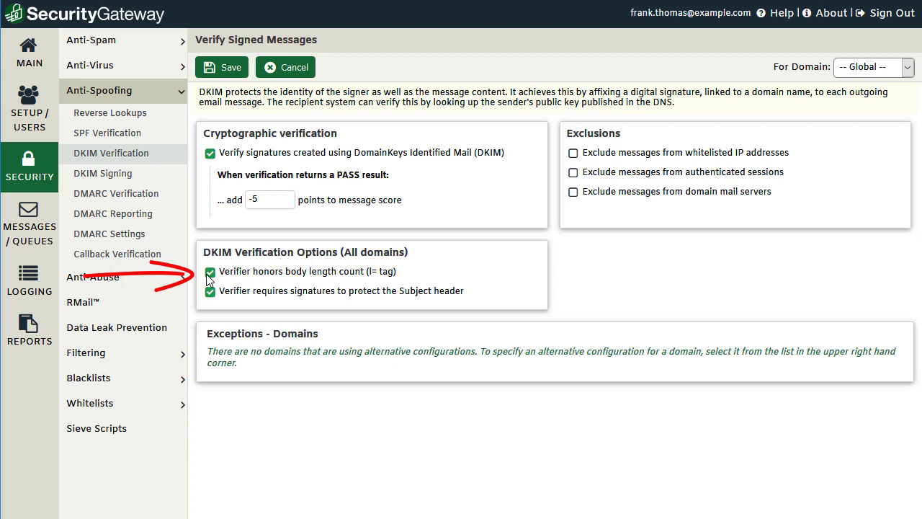
pyautogui.click(208, 273)
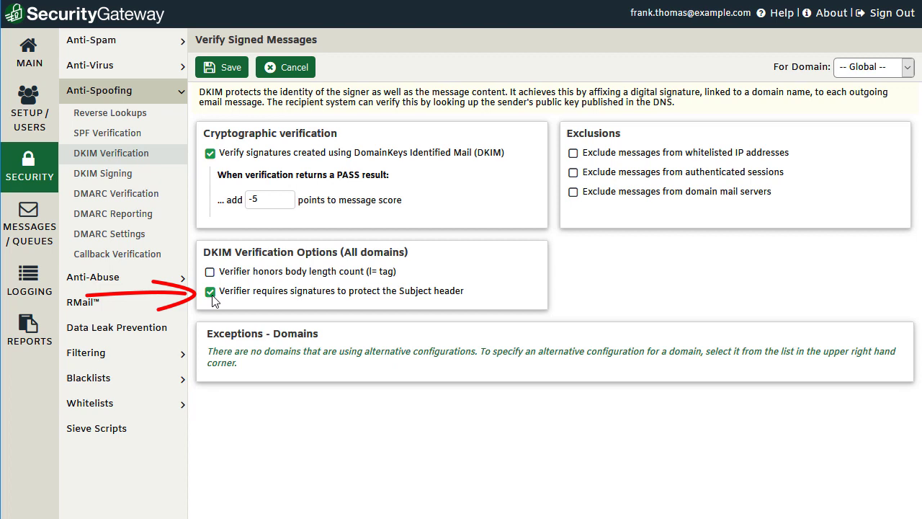
pyautogui.click(210, 292)
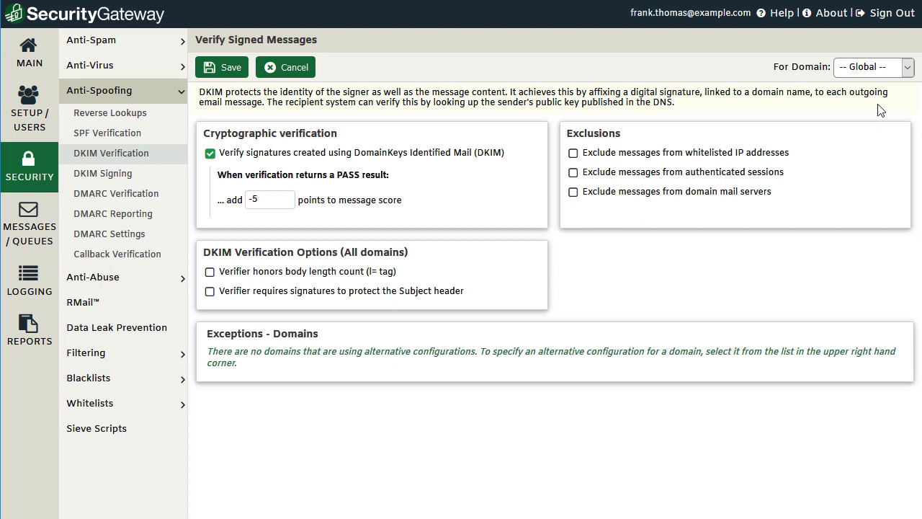
pyautogui.click(907, 70)
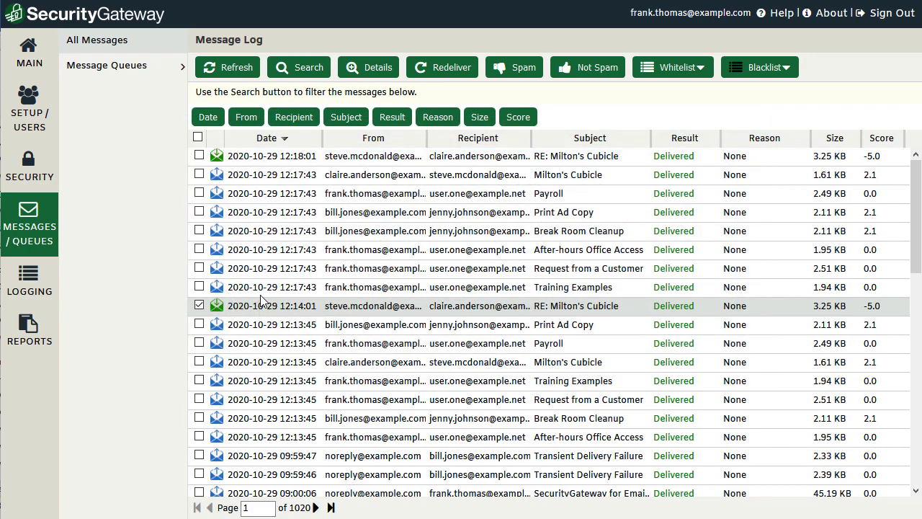
pyautogui.doubleClick(432, 312)
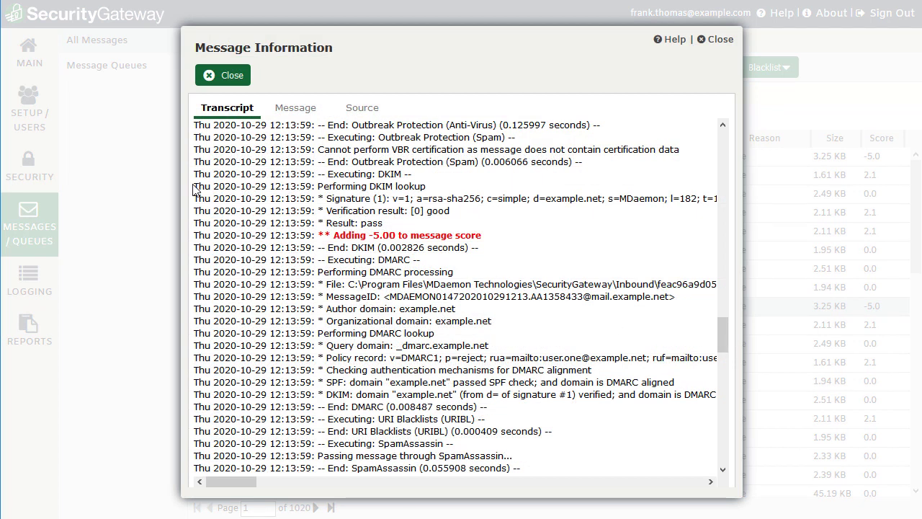
# Step: Examine the signature tags, verification result and message score adjustment in the DKIM section of the transcript stamped 12:13:59
pyautogui.moveTo(194, 189); pyautogui.dragTo(569, 240)
pyautogui.click(572, 255)
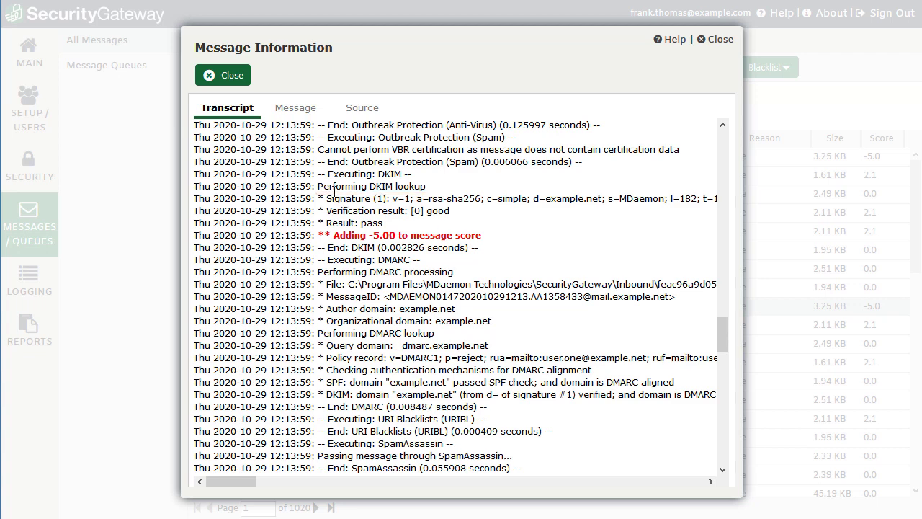
pyautogui.moveTo(317, 198)
pyautogui.mouseDown()
pyautogui.moveTo(718, 198)
pyautogui.moveTo(709, 119)
pyautogui.moveTo(715, 198)
pyautogui.mouseUp()
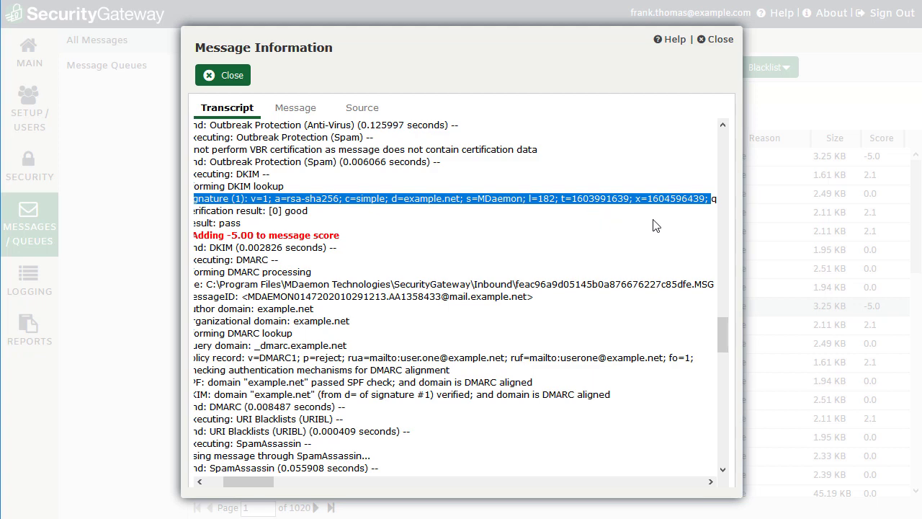
pyautogui.moveTo(711, 198)
pyautogui.mouseDown()
pyautogui.moveTo(721, 199)
pyautogui.moveTo(309, 200)
pyautogui.moveTo(734, 200)
pyautogui.moveTo(339, 211)
pyautogui.moveTo(474, 216)
pyautogui.mouseUp()
pyautogui.click(364, 214)
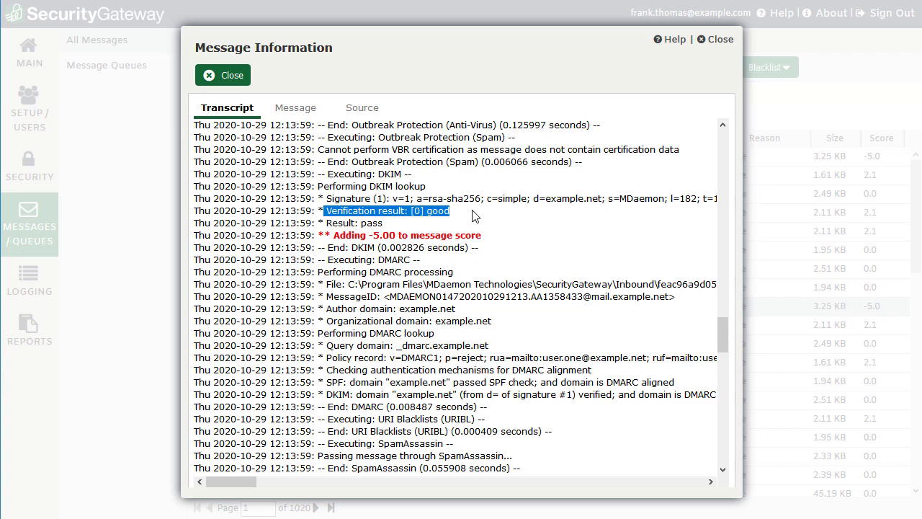
pyautogui.click(469, 219)
pyautogui.moveTo(383, 224)
pyautogui.mouseDown()
pyautogui.moveTo(321, 223)
pyautogui.moveTo(396, 232)
pyautogui.mouseUp()
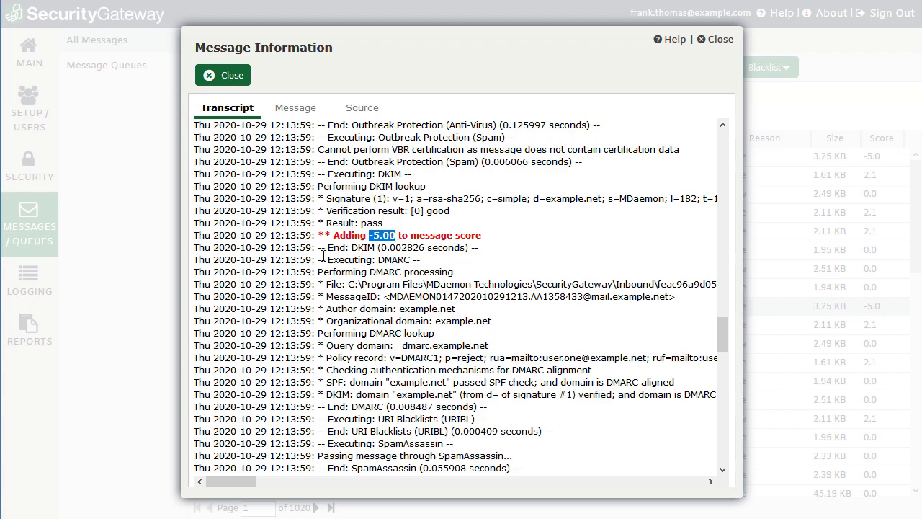
pyautogui.moveTo(325, 247); pyautogui.dragTo(476, 249)
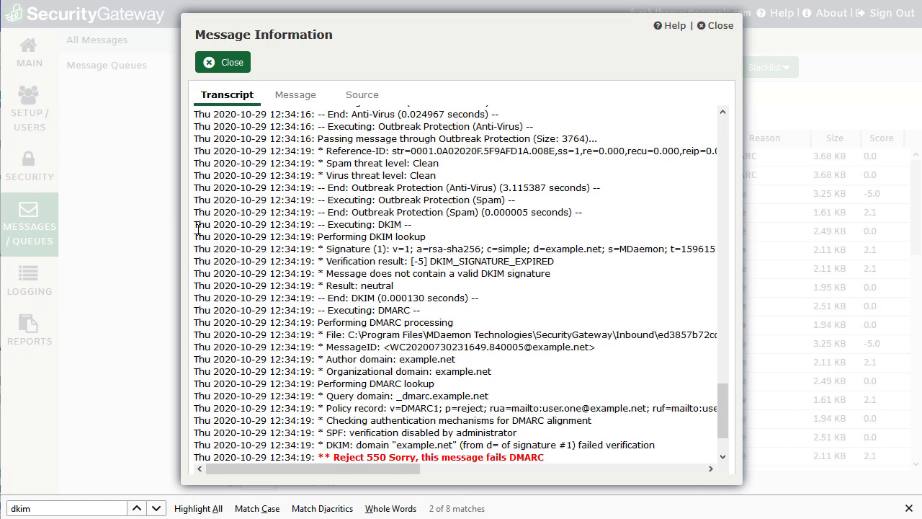
pyautogui.moveTo(193, 225); pyautogui.dragTo(421, 229)
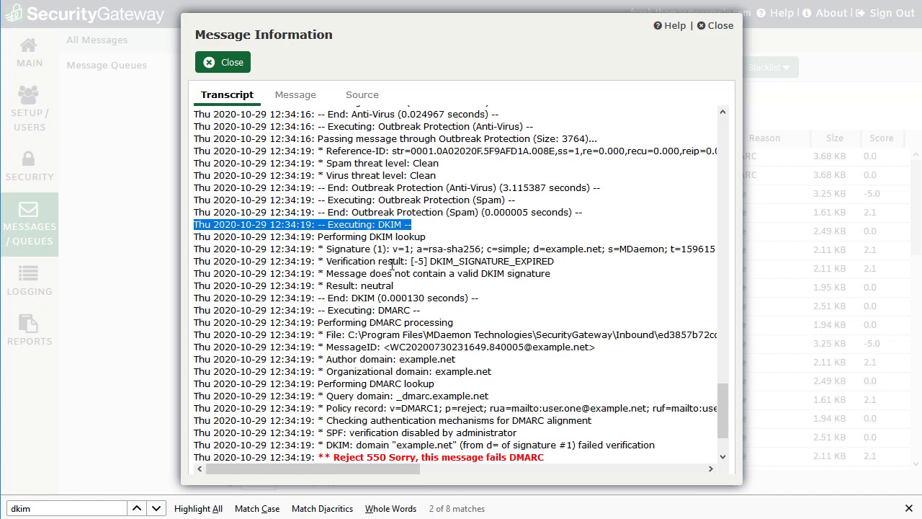
pyautogui.moveTo(326, 262); pyautogui.dragTo(573, 262)
pyautogui.click(402, 286)
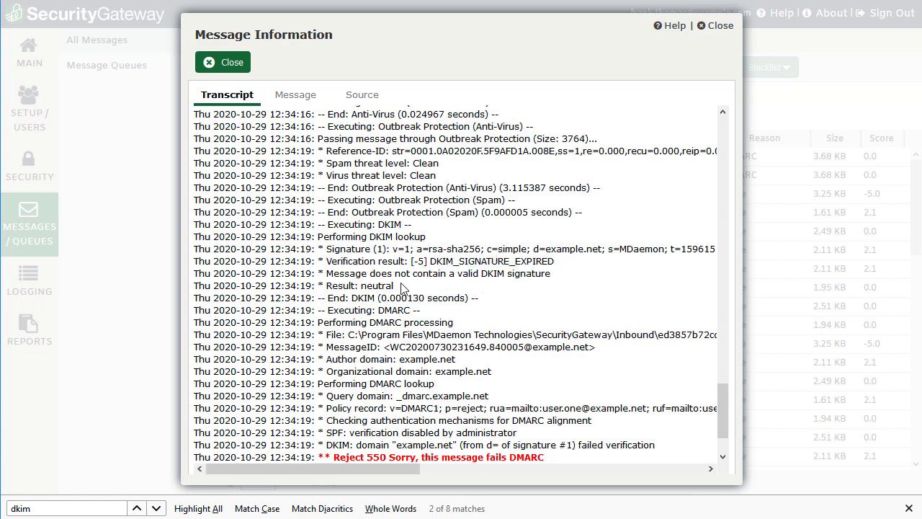
pyautogui.moveTo(401, 286); pyautogui.dragTo(309, 286)
pyautogui.click(396, 286)
pyautogui.moveTo(393, 286); pyautogui.dragTo(364, 287)
pyautogui.click(364, 286)
pyautogui.moveTo(327, 250)
pyautogui.mouseDown()
pyautogui.moveTo(450, 289)
pyautogui.moveTo(576, 279)
pyautogui.mouseUp()
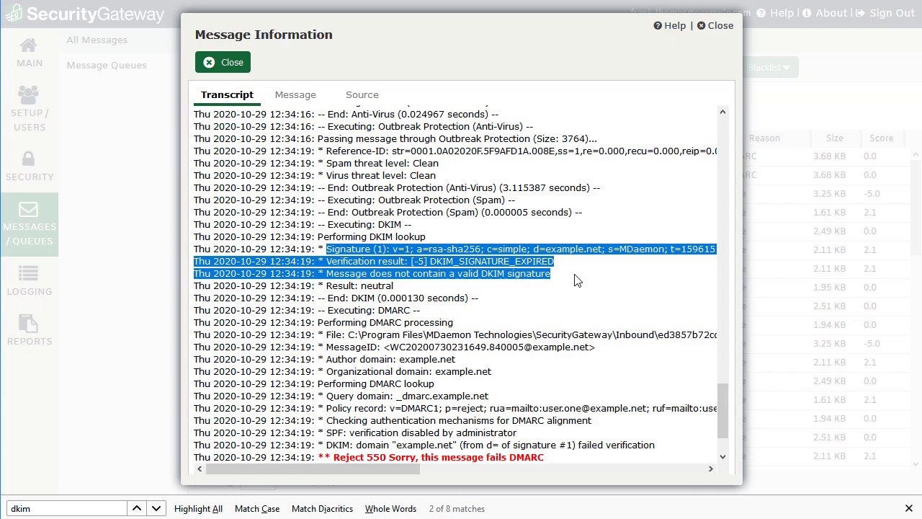